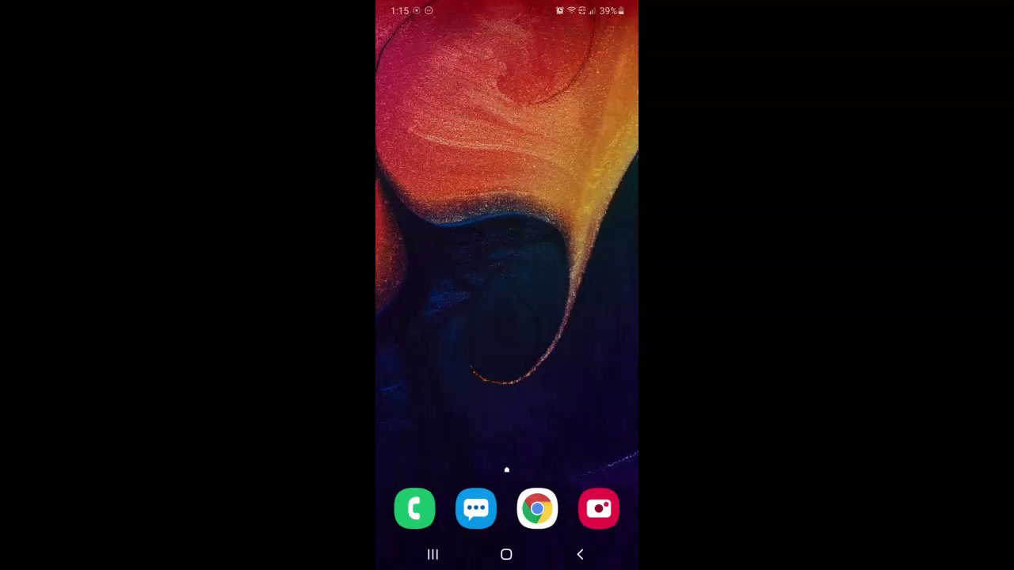
# Bring up the app drawer and page across it to launch Messenger
pyautogui.moveTo(507, 436); pyautogui.dragTo(507, 237)
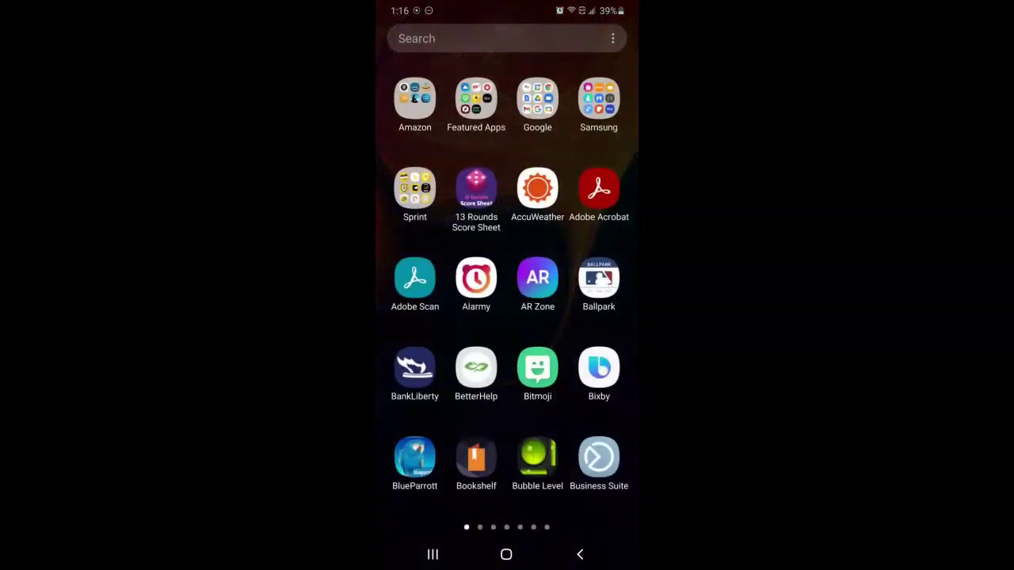
pyautogui.moveTo(586, 317); pyautogui.dragTo(428, 317)
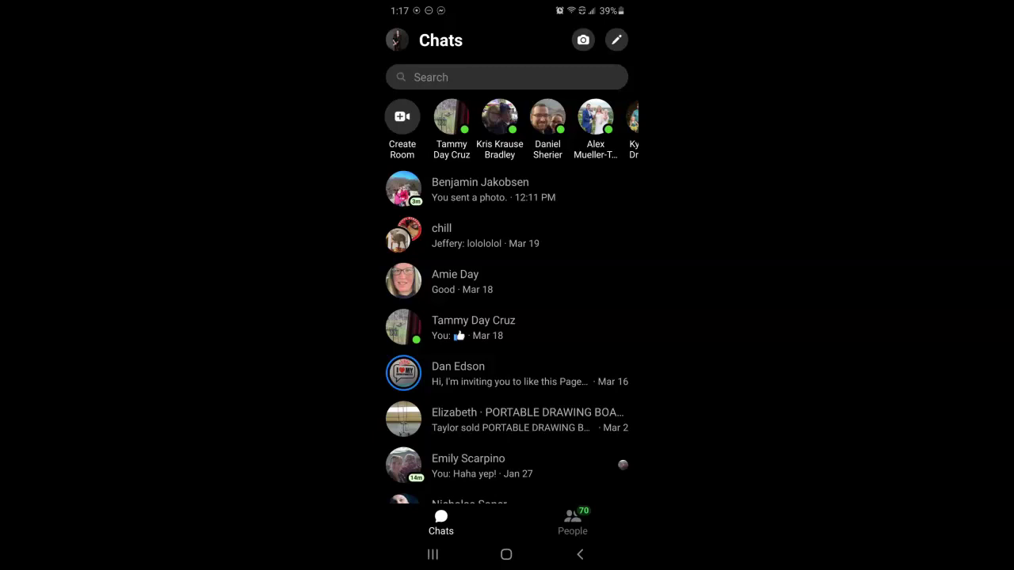
# Search Messenger for 'homekeepr' to reach the HomeKeepr business page
pyautogui.click(507, 76)
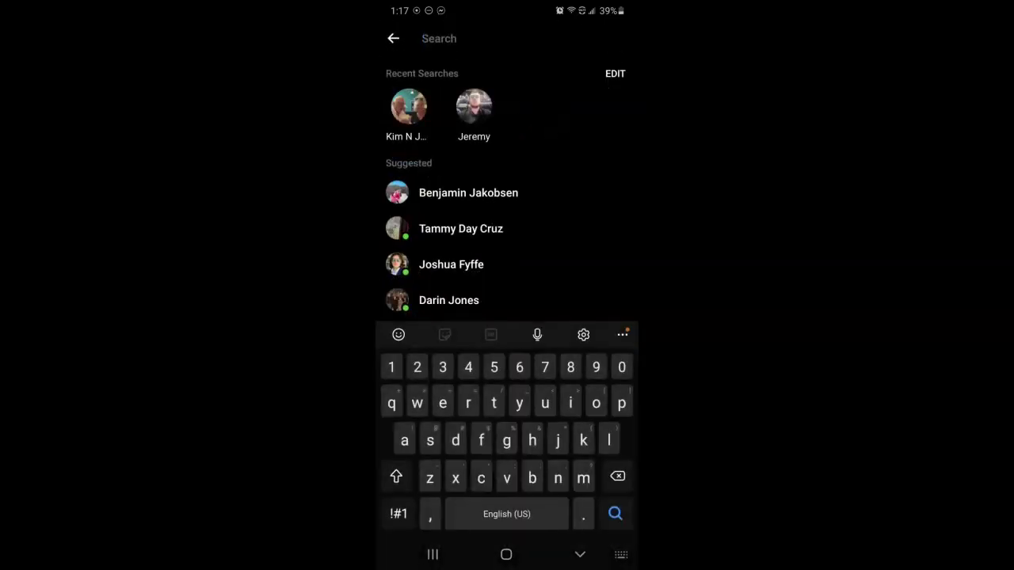
pyautogui.write('homekeepr')
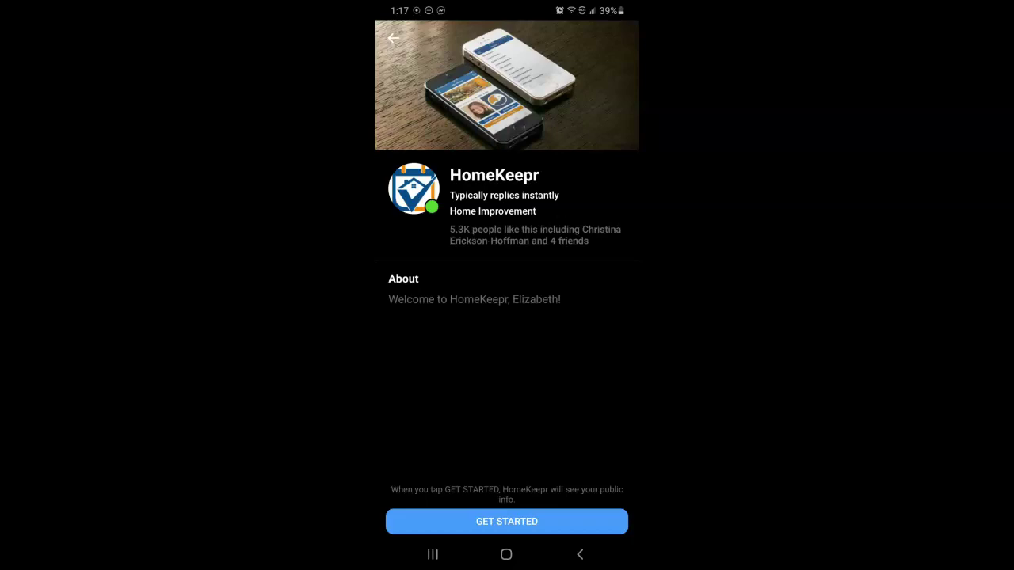
# Start the HomeKeepr bot chat with Get Started and answer I'm a Realtor
pyautogui.click(506, 521)
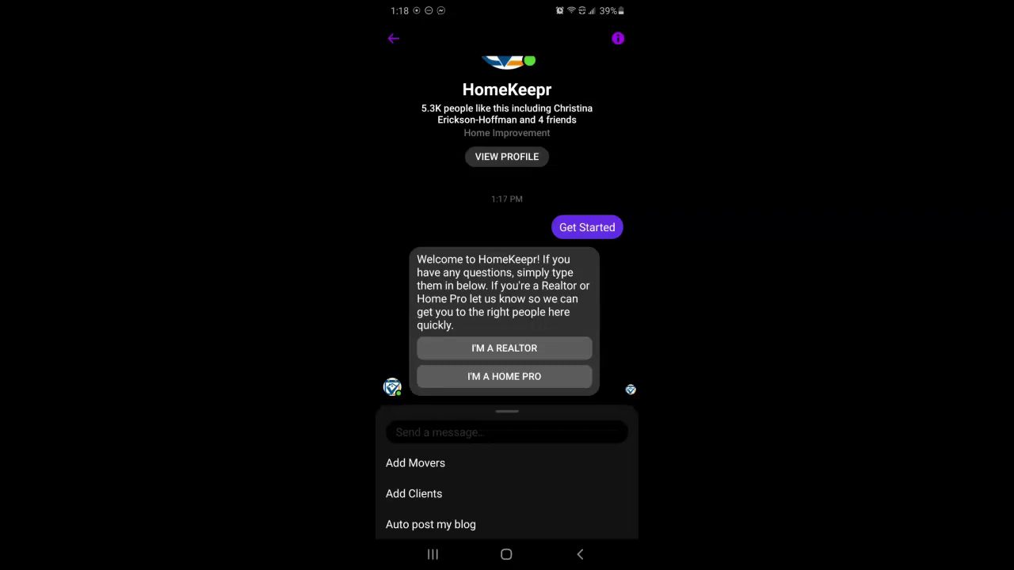
pyautogui.click(503, 348)
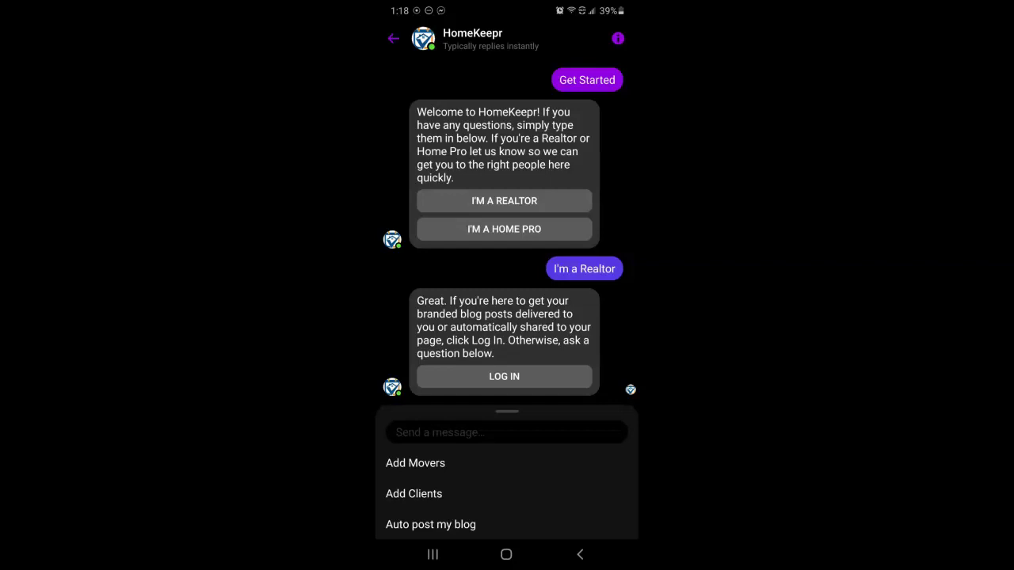
# Open the HomeKeepr login and enter the account's email address and password
pyautogui.click(504, 377)
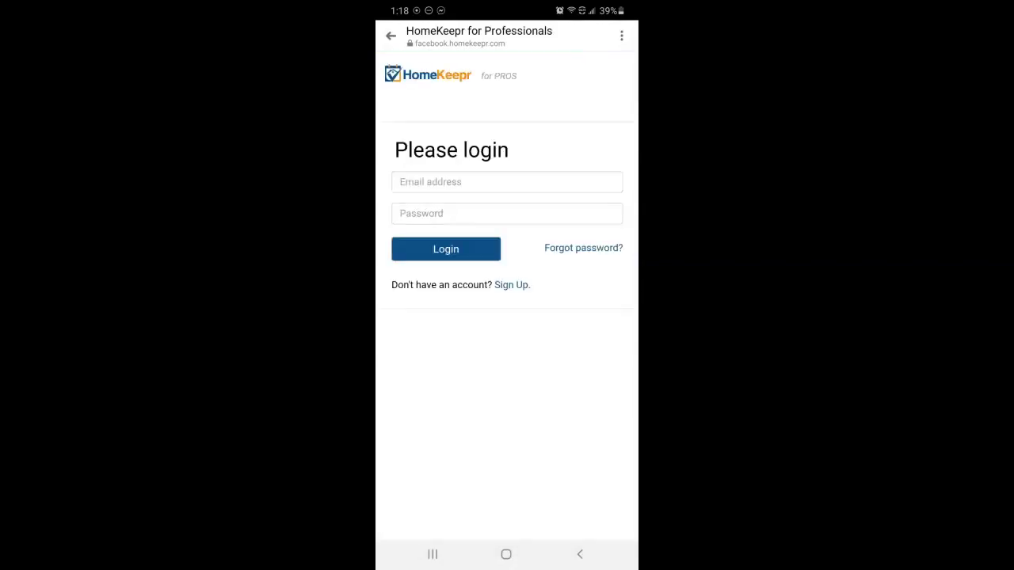
pyautogui.click(507, 182)
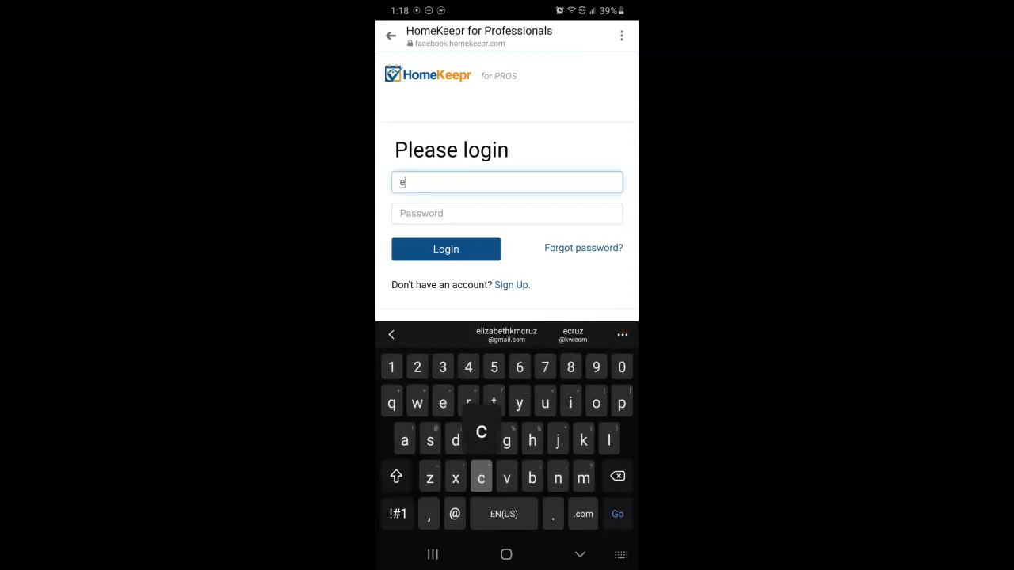
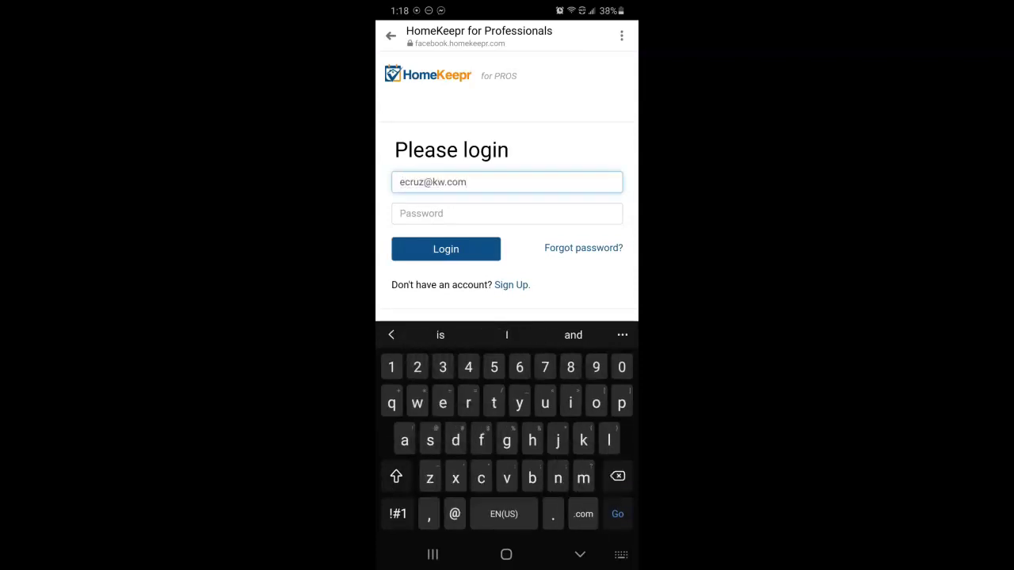
pyautogui.click(507, 213)
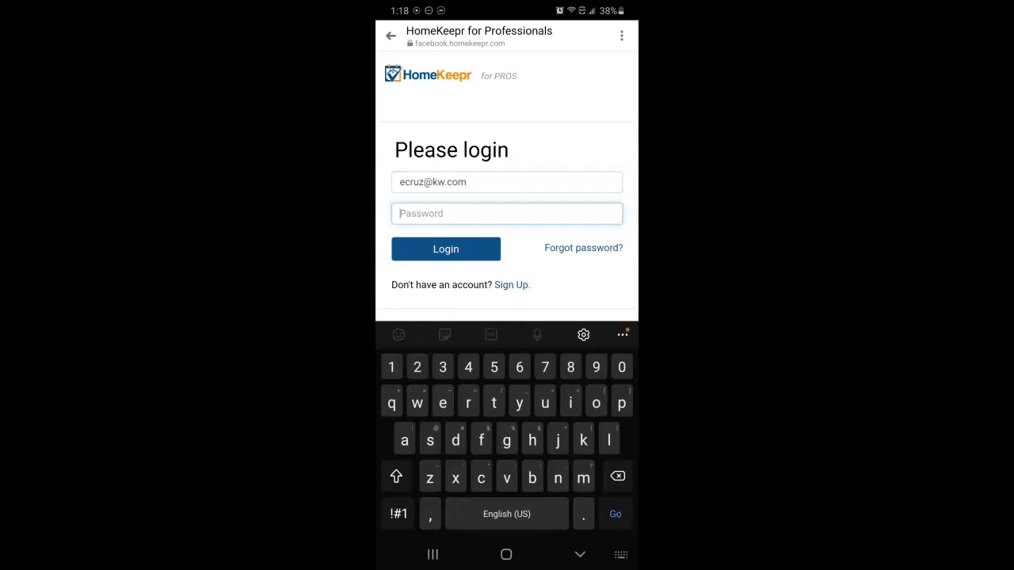
# Dismiss the on-screen keyboard over the HomeKeepr login form
pyautogui.press('Return')
pyautogui.press('Return')
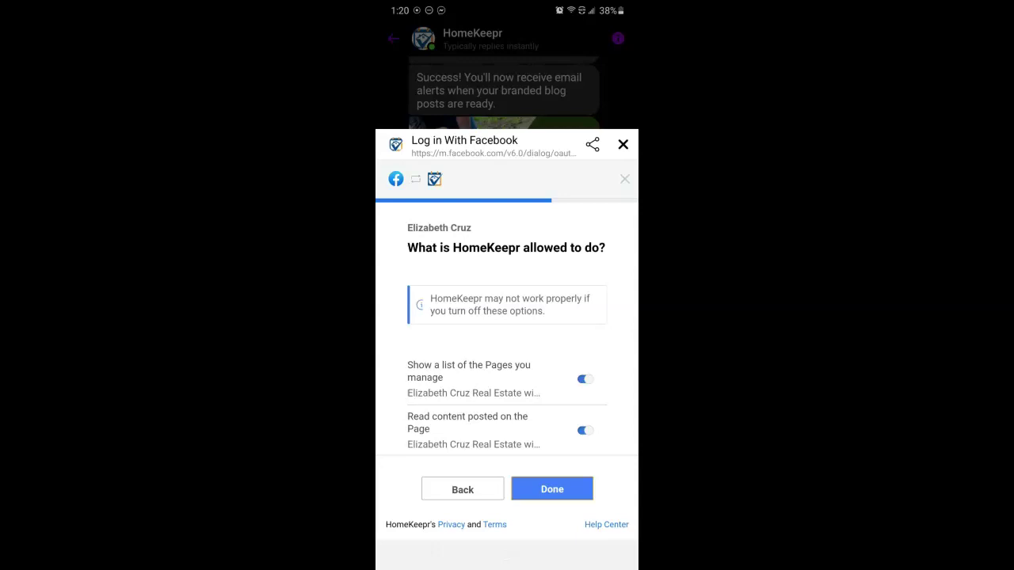
# Review all seven HomeKeepr Page permissions, leaving every one switched on
pyautogui.scroll(-1, 507, 333)
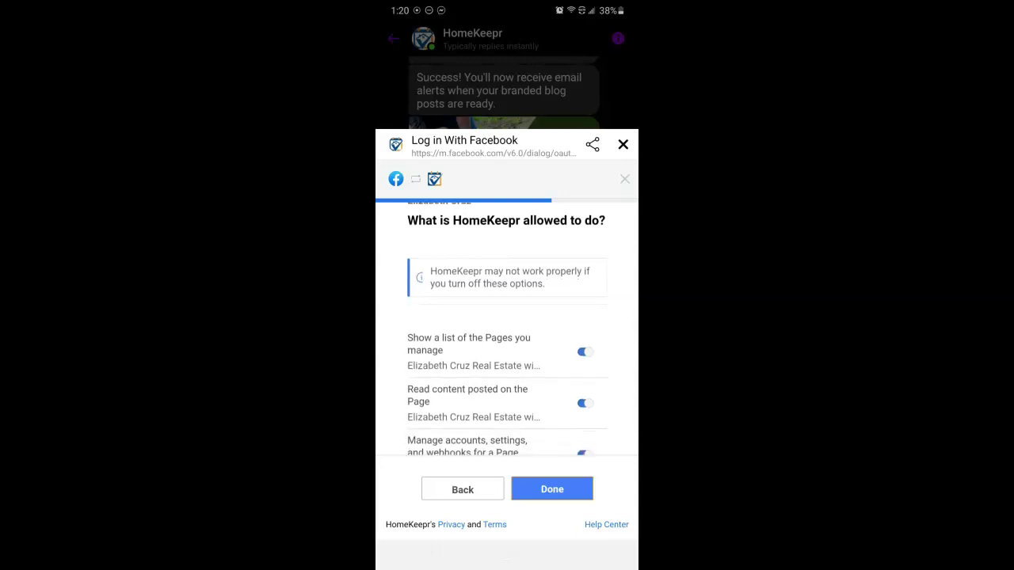
pyautogui.scroll(-3, 507, 328)
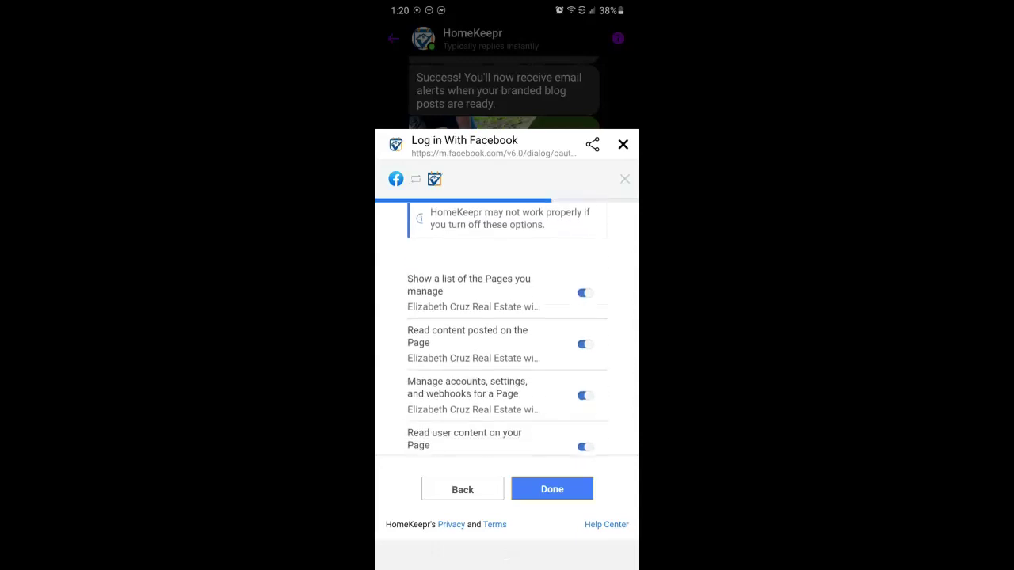
pyautogui.scroll(-1, 507, 329)
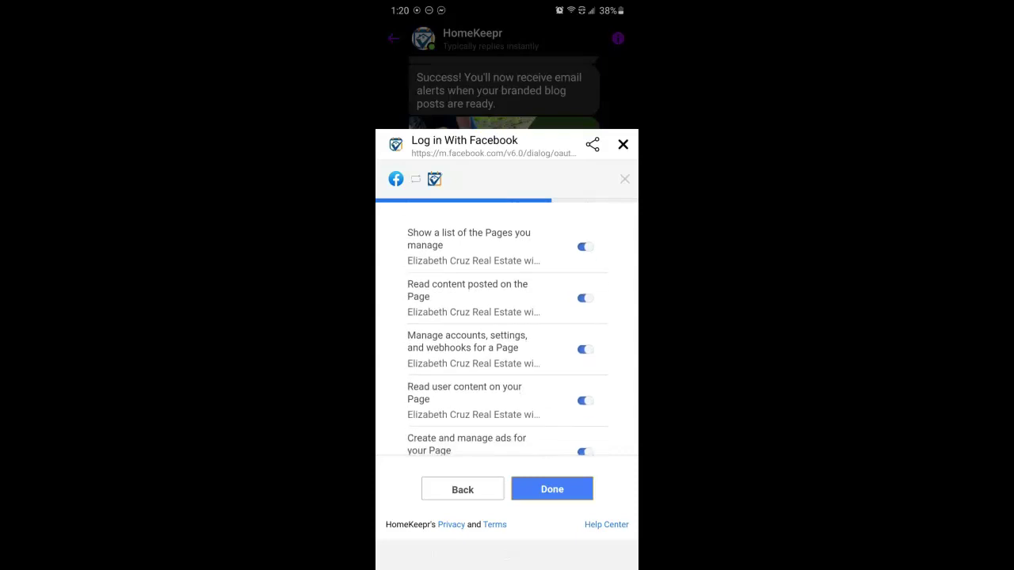
pyautogui.scroll(-1, 507, 328)
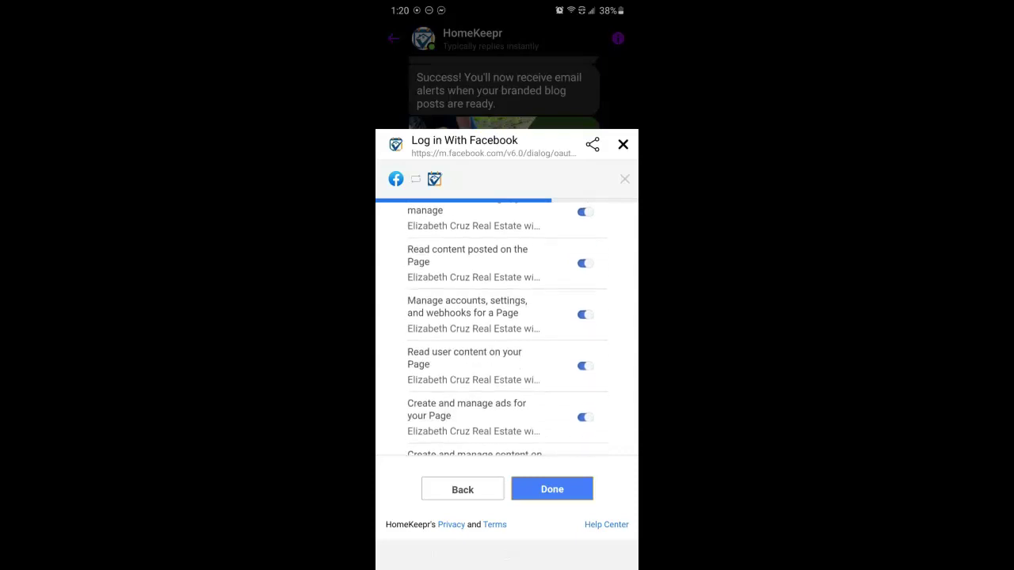
pyautogui.scroll(-2, 507, 329)
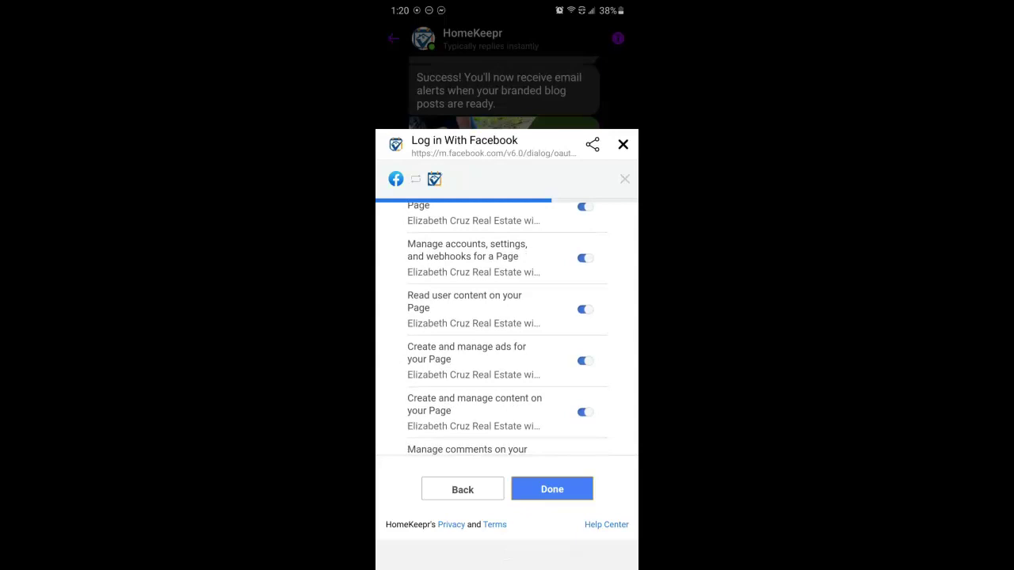
pyautogui.scroll(-2, 507, 329)
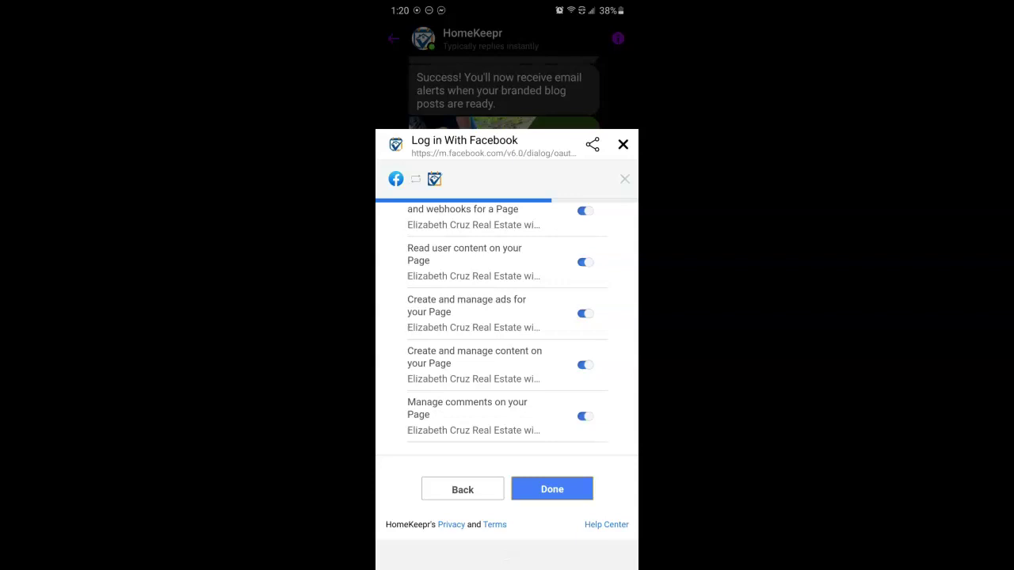
pyautogui.scroll(5, 507, 328)
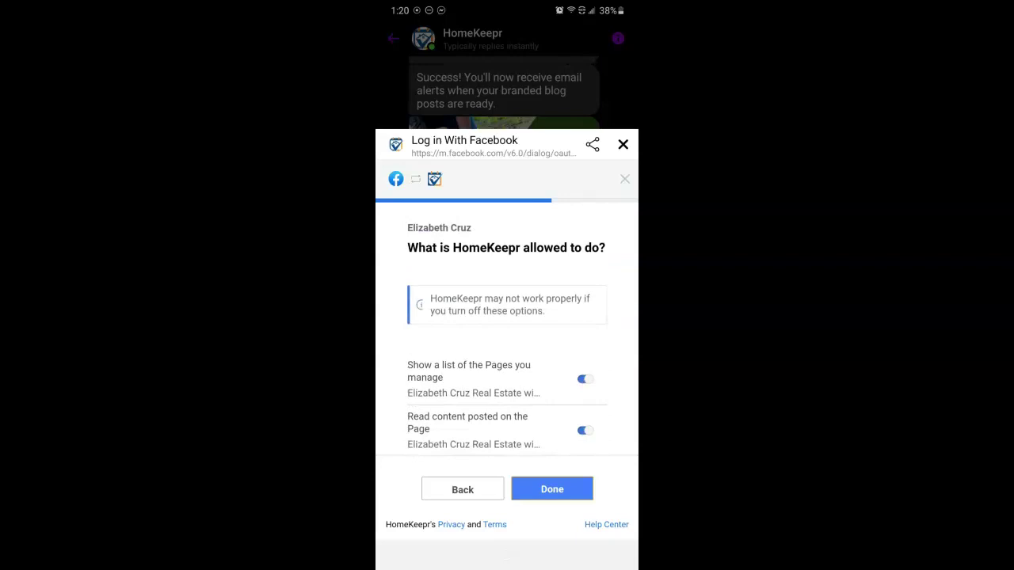
# Approve the HomeKeepr permissions with Done, then acknowledge the linked confirmation with OK
pyautogui.click(553, 489)
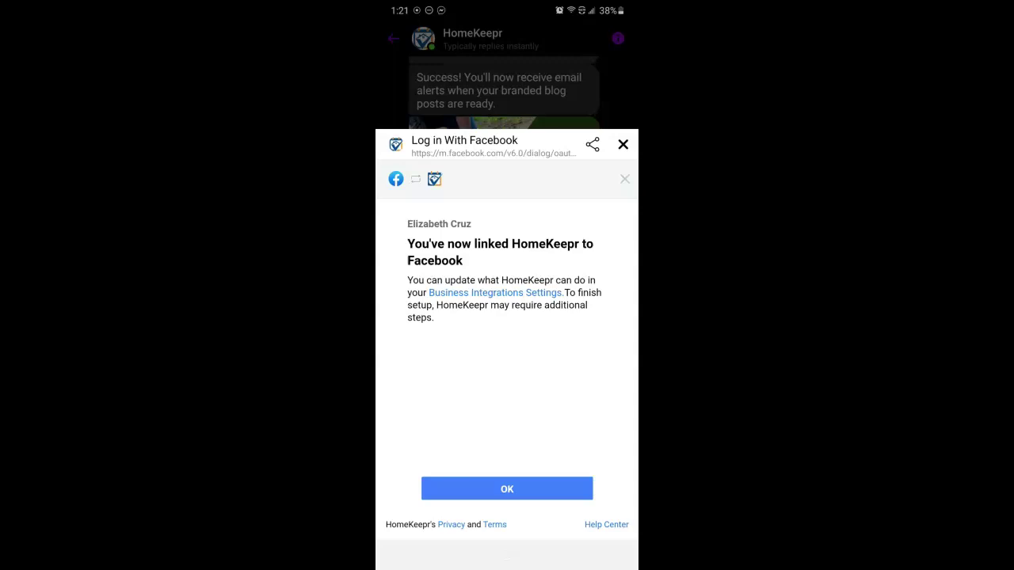
pyautogui.click(507, 489)
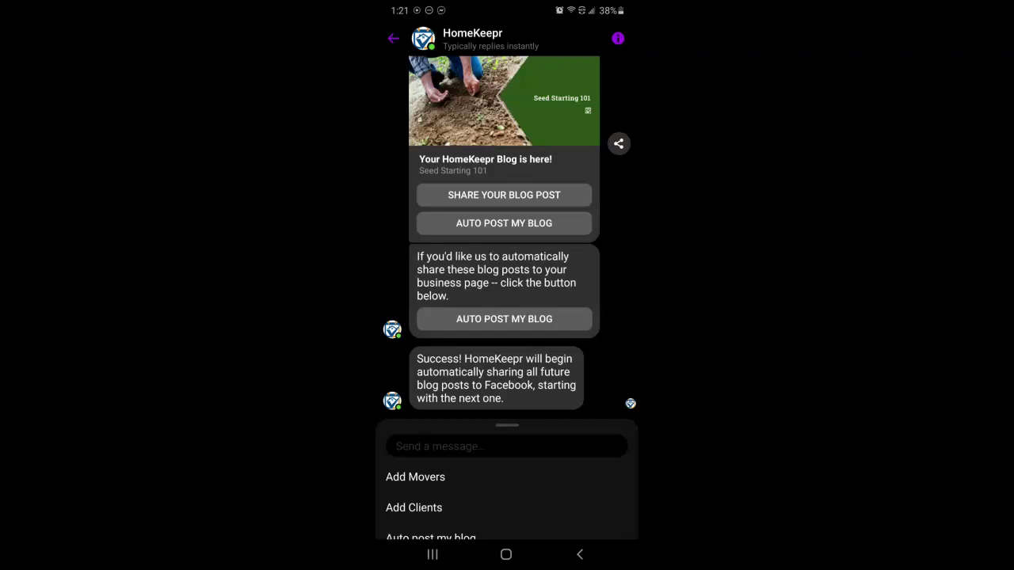
# Return to the home screen and launch Facebook from the app drawer
pyautogui.click(505, 554)
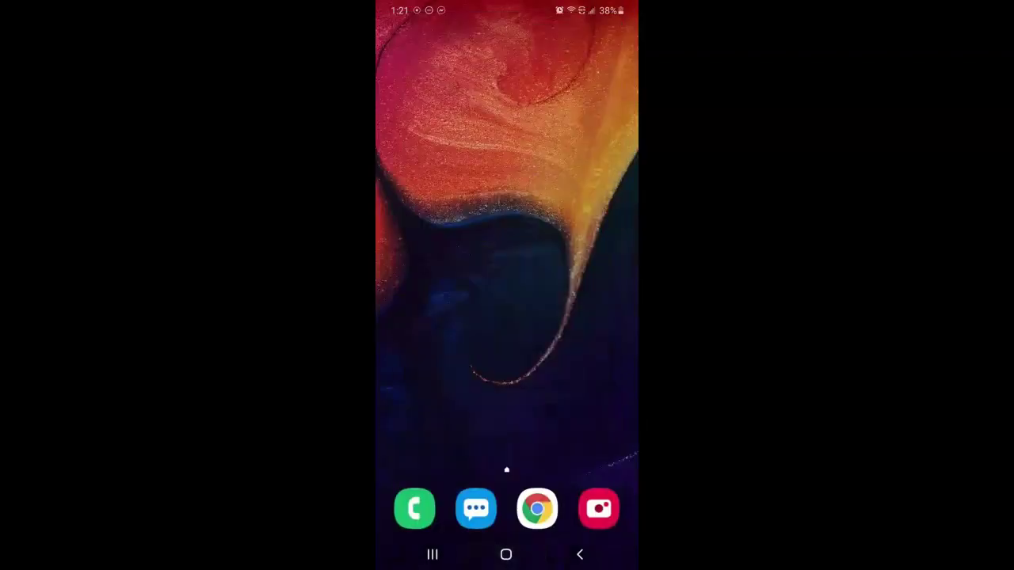
pyautogui.moveTo(507, 396); pyautogui.dragTo(507, 159)
pyautogui.moveTo(444, 277)
pyautogui.mouseDown()
pyautogui.moveTo(602, 277)
pyautogui.moveTo(443, 277)
pyautogui.mouseUp()
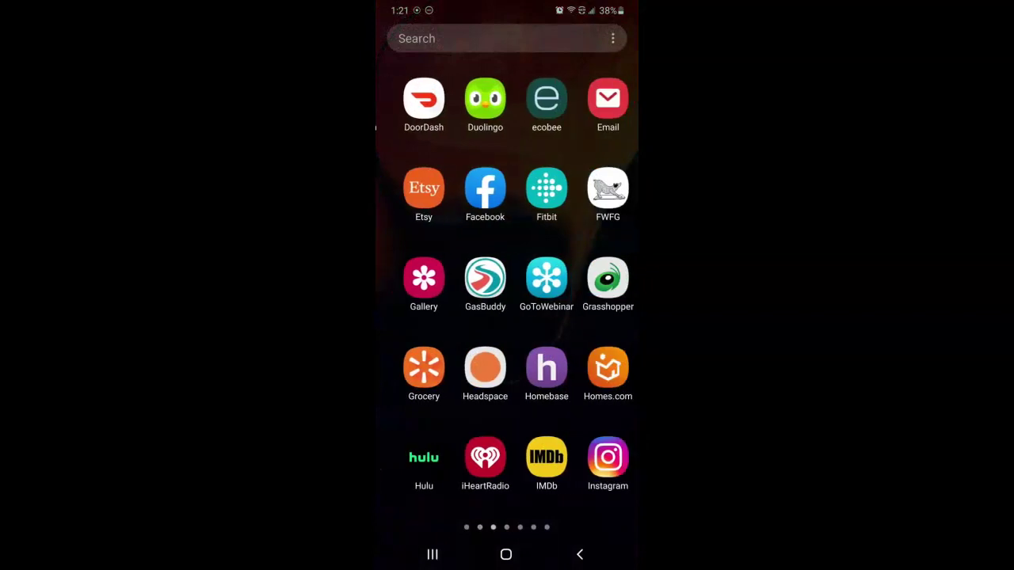
pyautogui.click(484, 188)
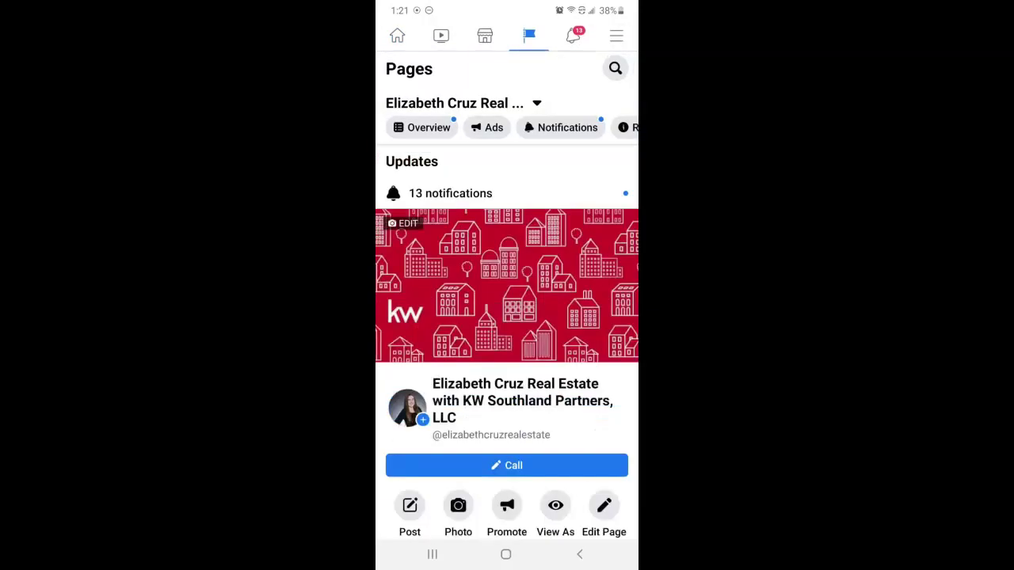
# Scroll the business Page feed down to the shared HomeKeepr post 'Top Video Doorbells for 2021'
pyautogui.scroll(-5, 507, 341)
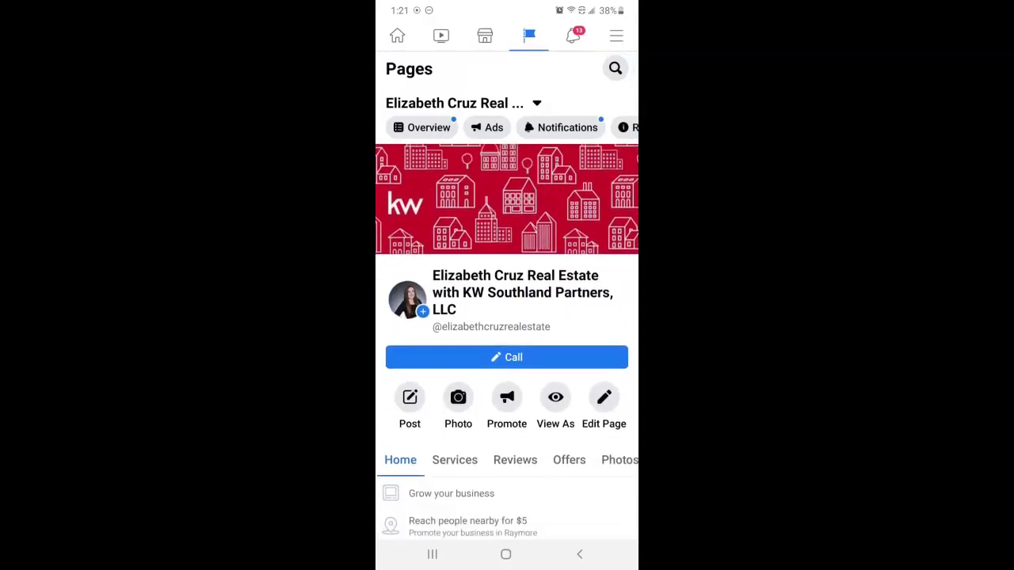
pyautogui.scroll(-2, 507, 340)
pyautogui.scroll(-3, 507, 341)
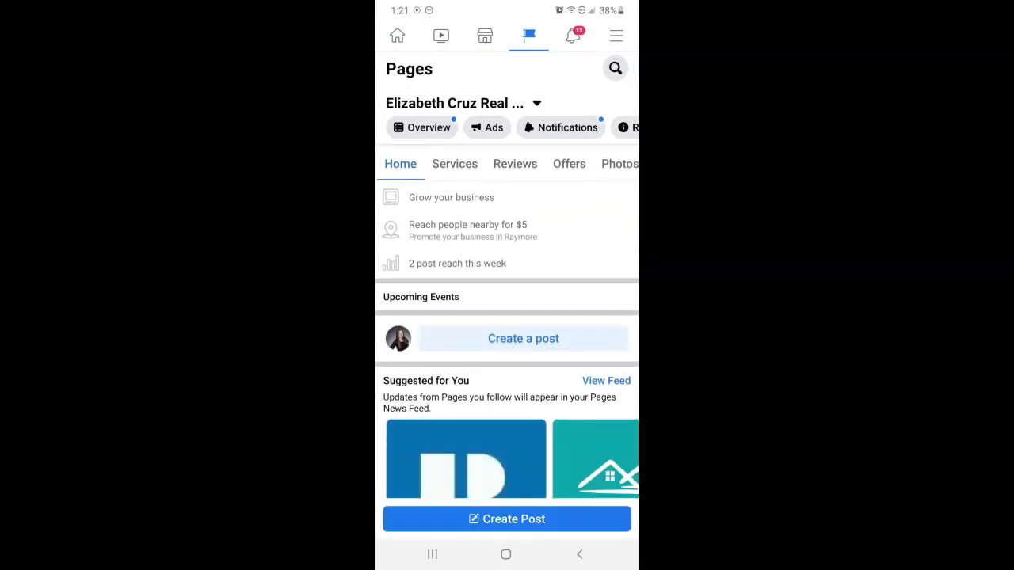
pyautogui.scroll(-4, 506, 341)
pyautogui.scroll(-5, 507, 341)
pyautogui.scroll(-4, 507, 341)
pyautogui.scroll(-4, 507, 341)
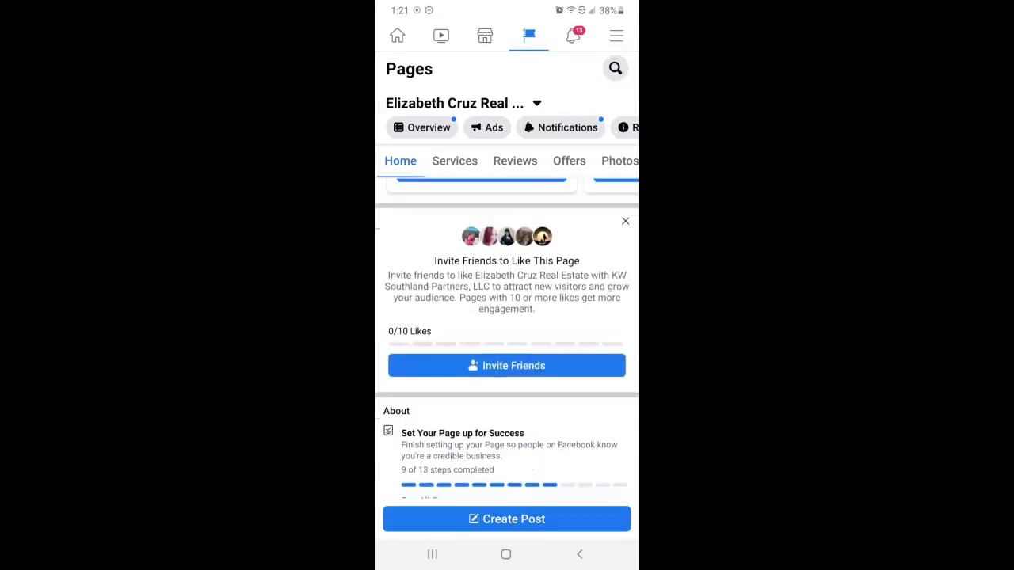
pyautogui.scroll(-4, 507, 341)
pyautogui.scroll(-4, 507, 340)
pyautogui.scroll(-2, 507, 341)
pyautogui.scroll(-5, 507, 341)
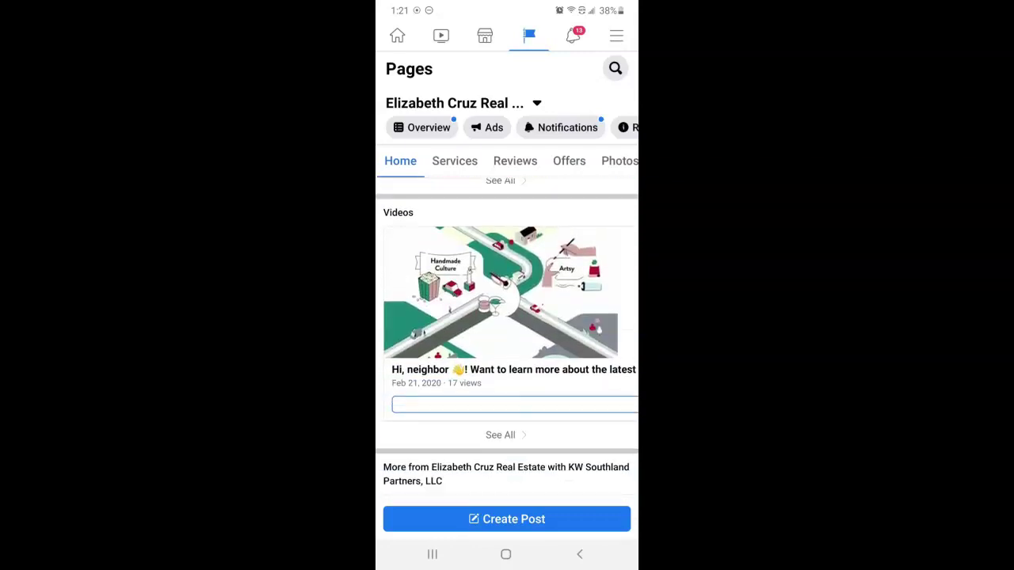
pyautogui.scroll(-3, 507, 341)
pyautogui.scroll(-4, 507, 340)
pyautogui.scroll(-3, 507, 340)
pyautogui.scroll(-1, 507, 341)
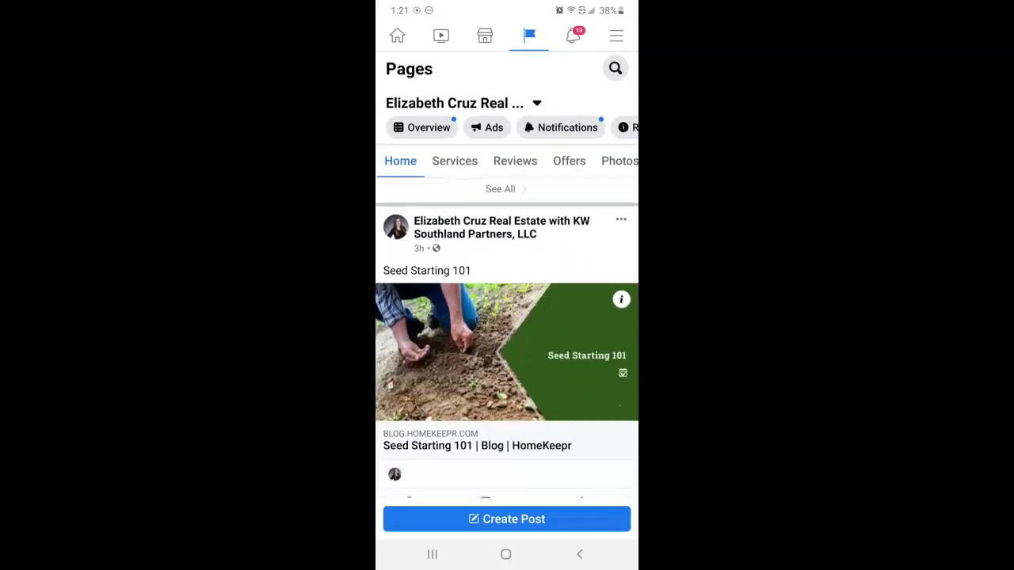
pyautogui.scroll(-1, 507, 340)
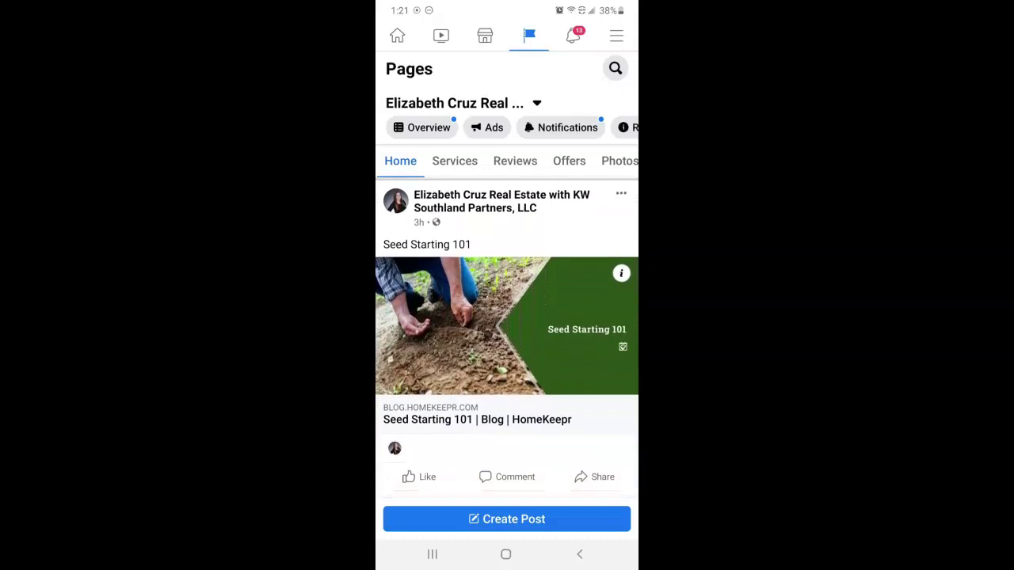
pyautogui.scroll(-1, 507, 340)
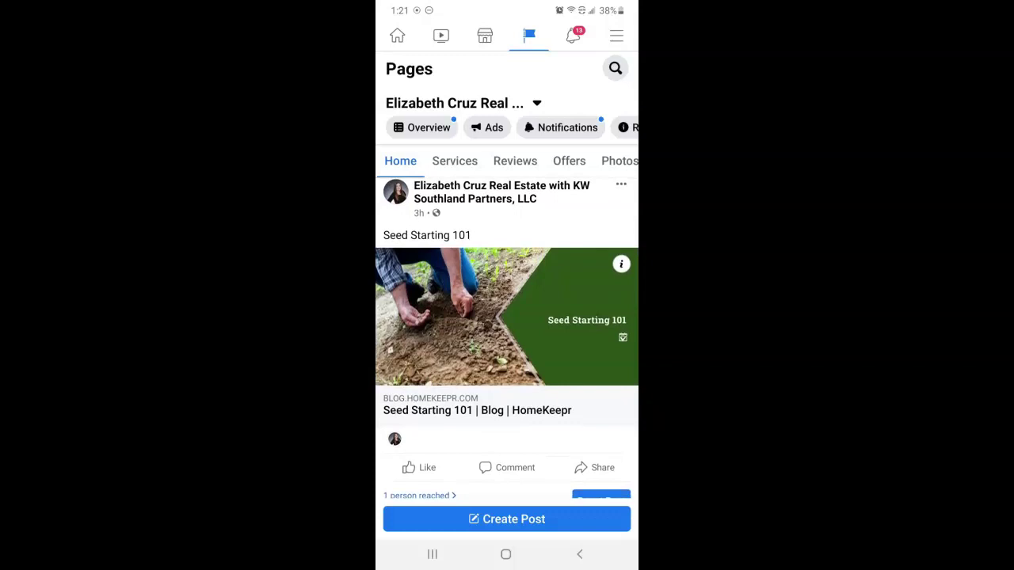
pyautogui.scroll(-3, 507, 341)
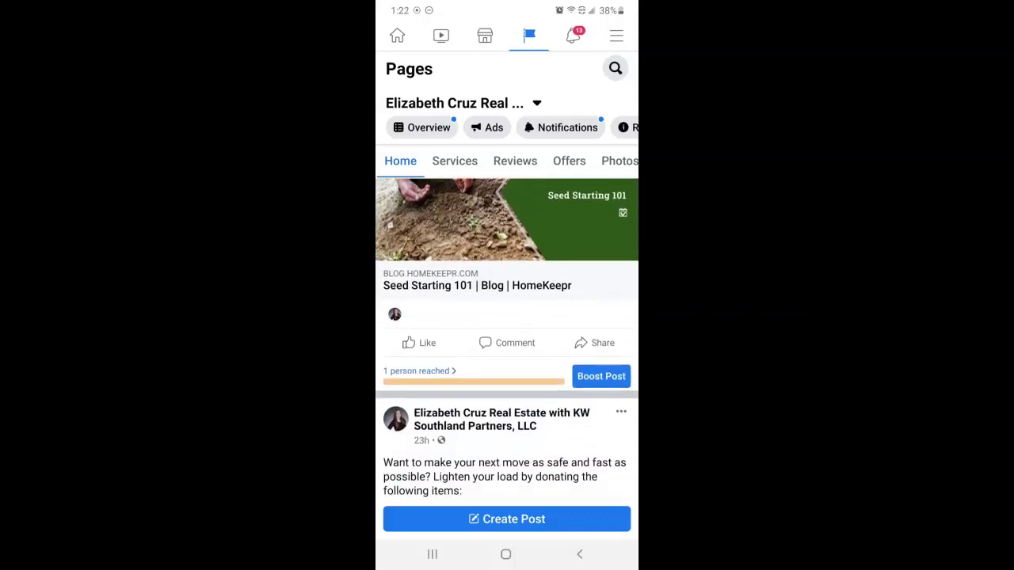
pyautogui.scroll(-4, 507, 341)
pyautogui.scroll(-2, 507, 341)
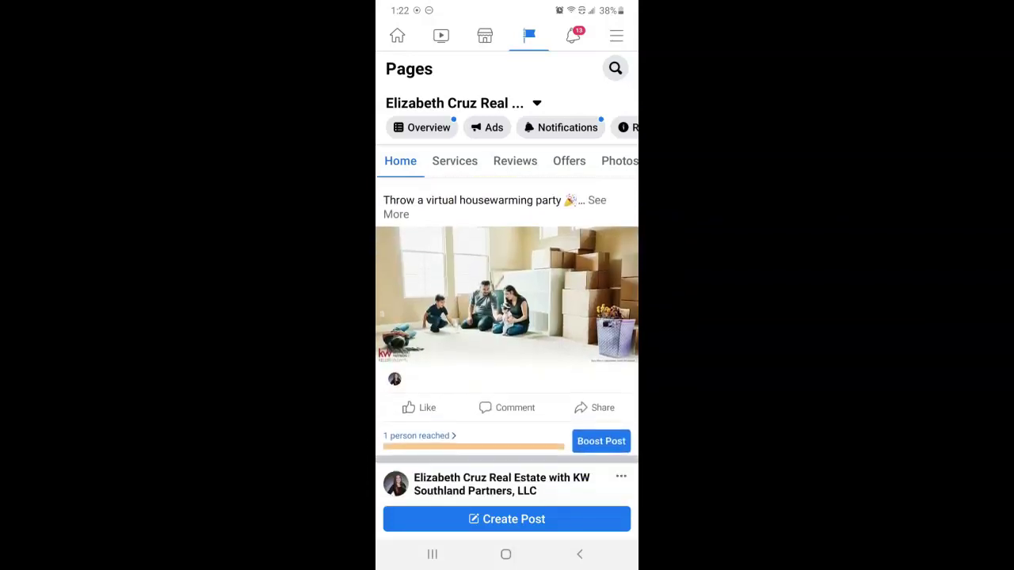
pyautogui.scroll(-4, 507, 340)
pyautogui.scroll(-4, 507, 340)
pyautogui.scroll(-2, 507, 341)
pyautogui.scroll(-1, 507, 341)
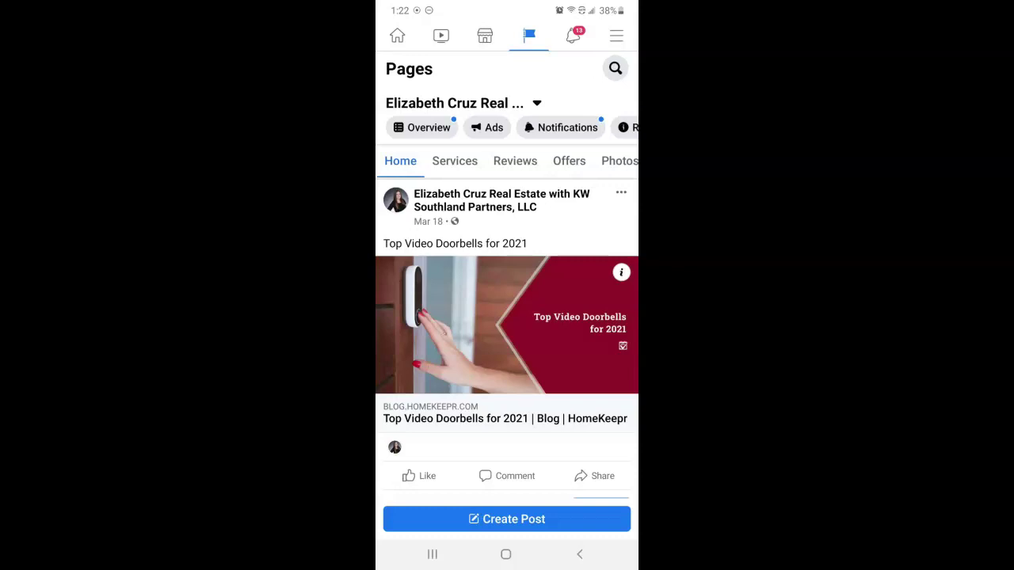
pyautogui.scroll(-1, 507, 338)
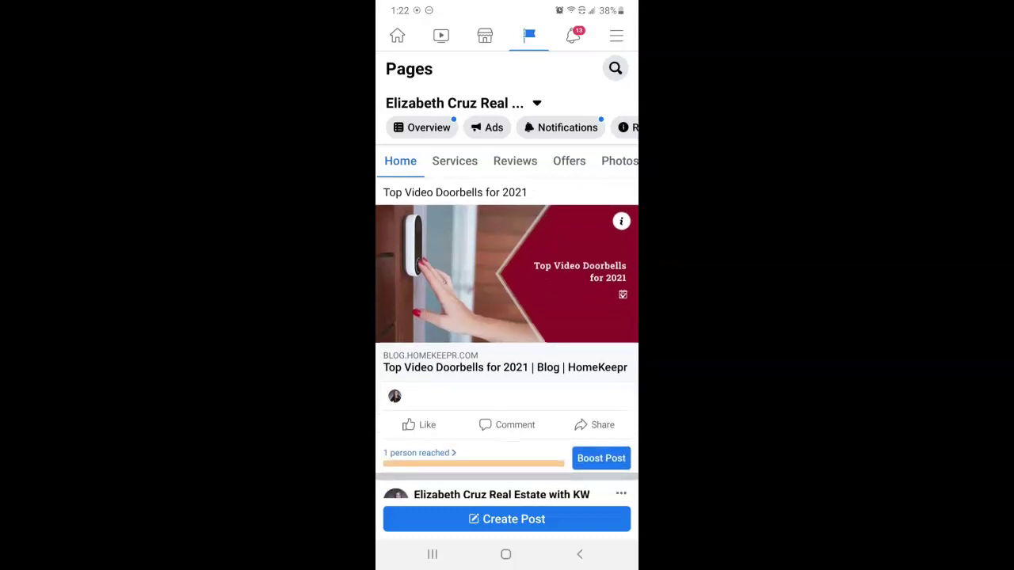
pyautogui.scroll(1, 507, 332)
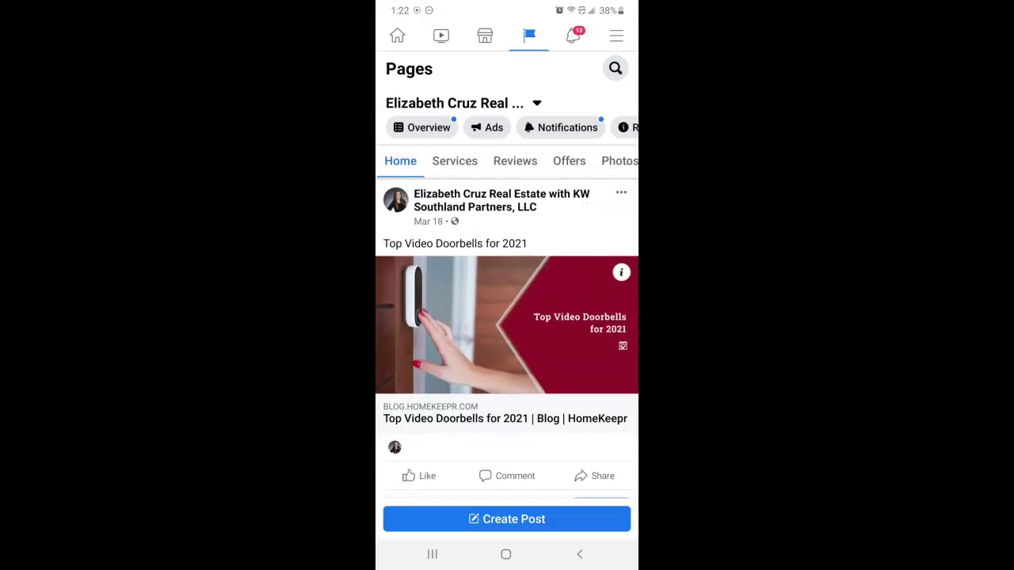